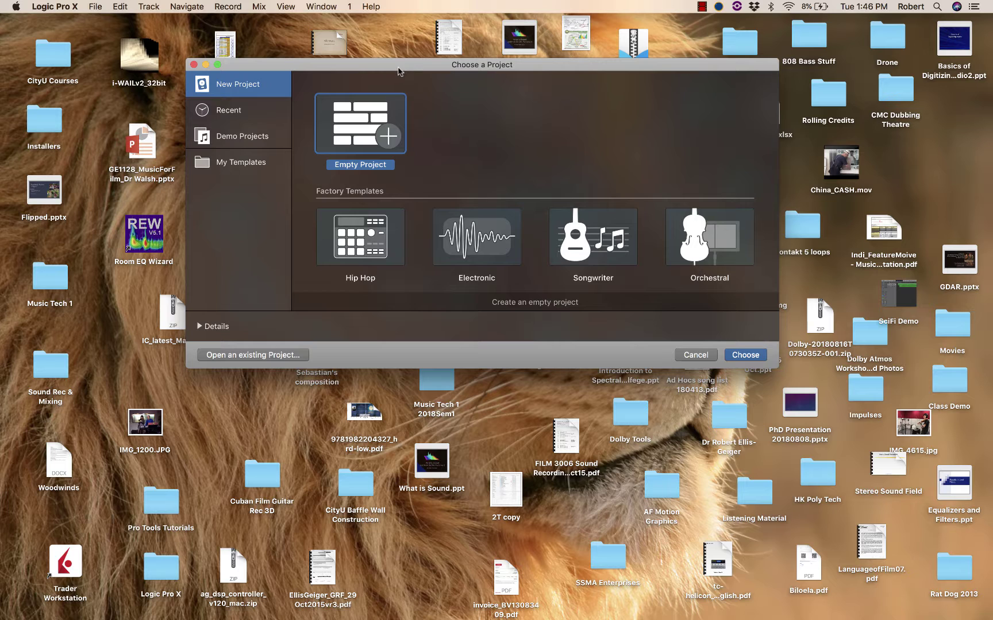
Start an empty project and create a Rock-genre Drummer track instead of an Audio track.
left_click(746, 355)
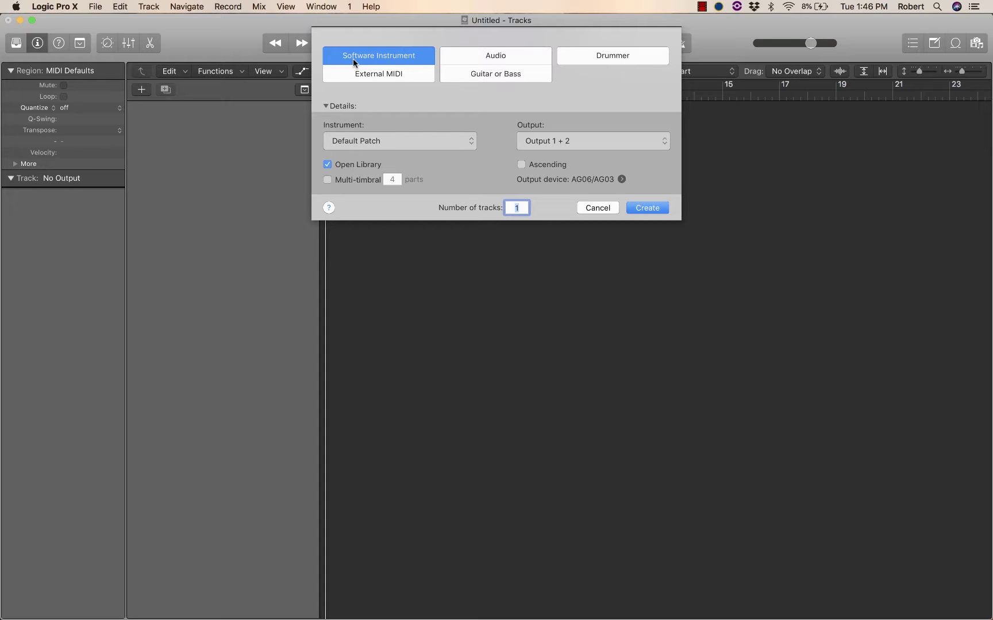
left_click(479, 61)
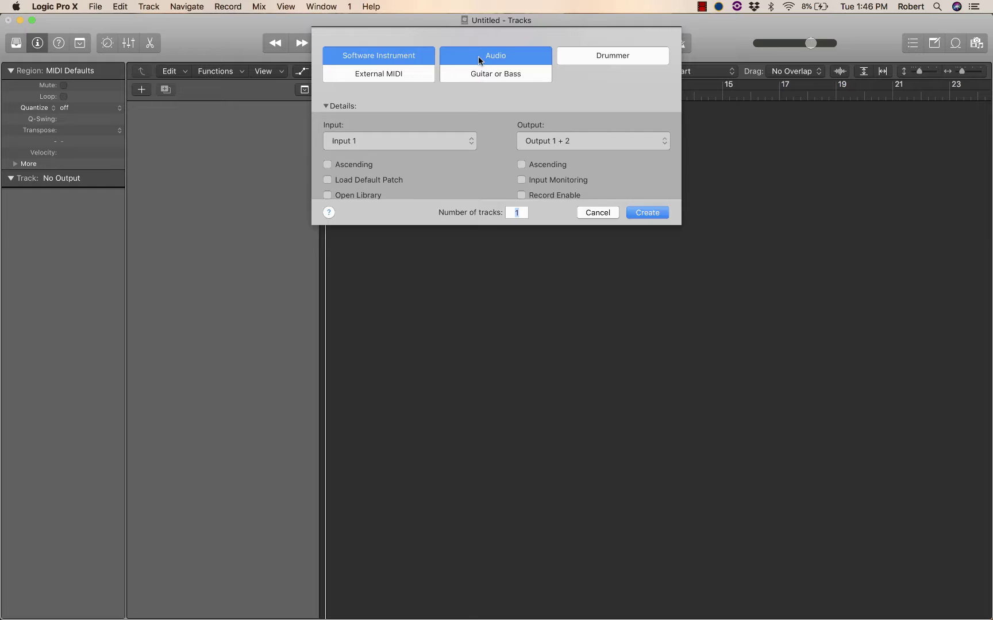
left_click(597, 54)
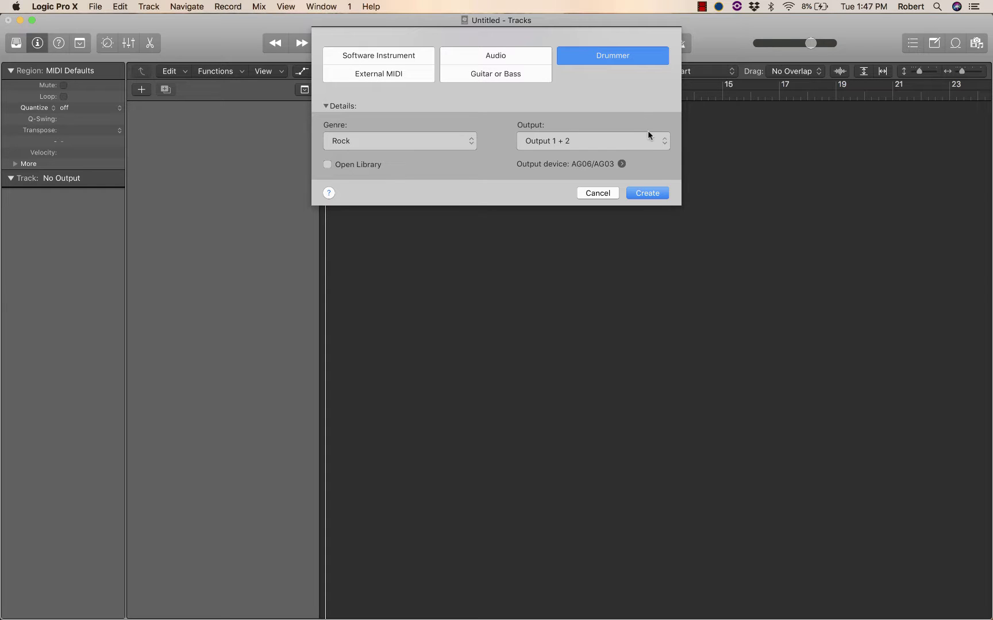
left_click(653, 196)
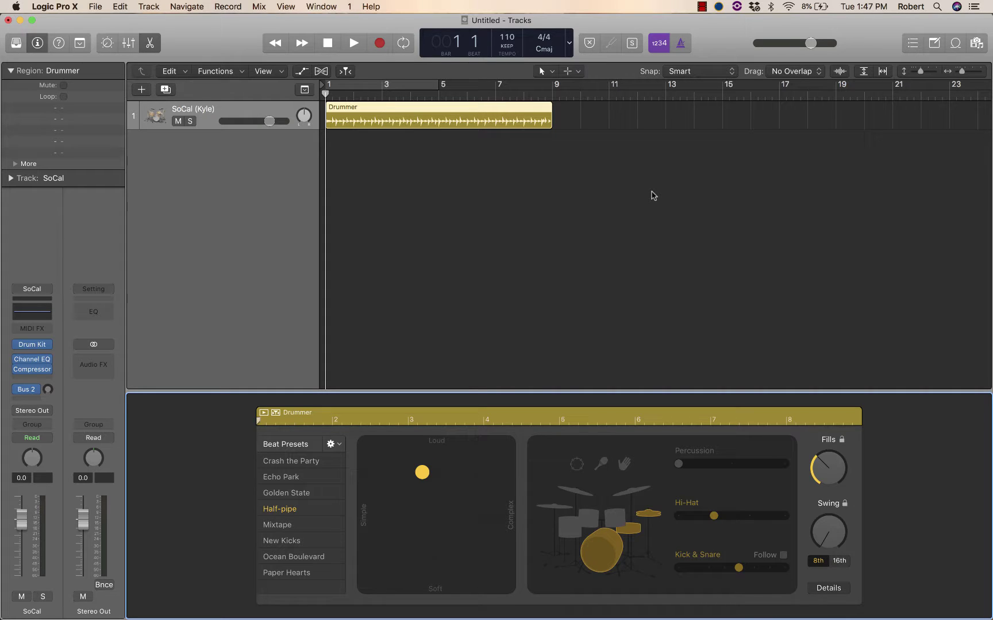
Play the SoCal Drummer region briefly and stop playback near bar 3.
key("space")
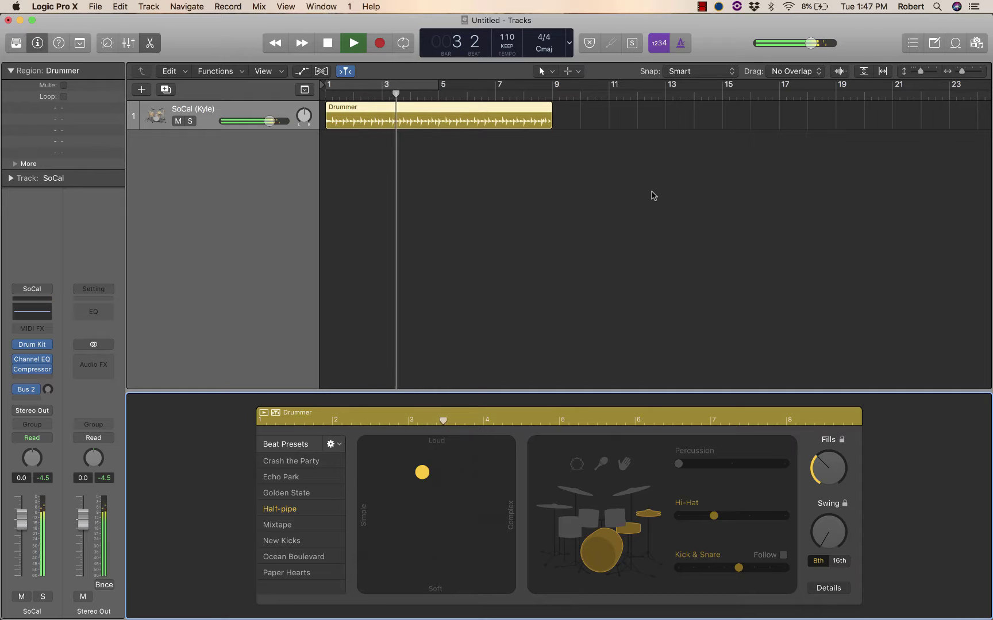
key("space")
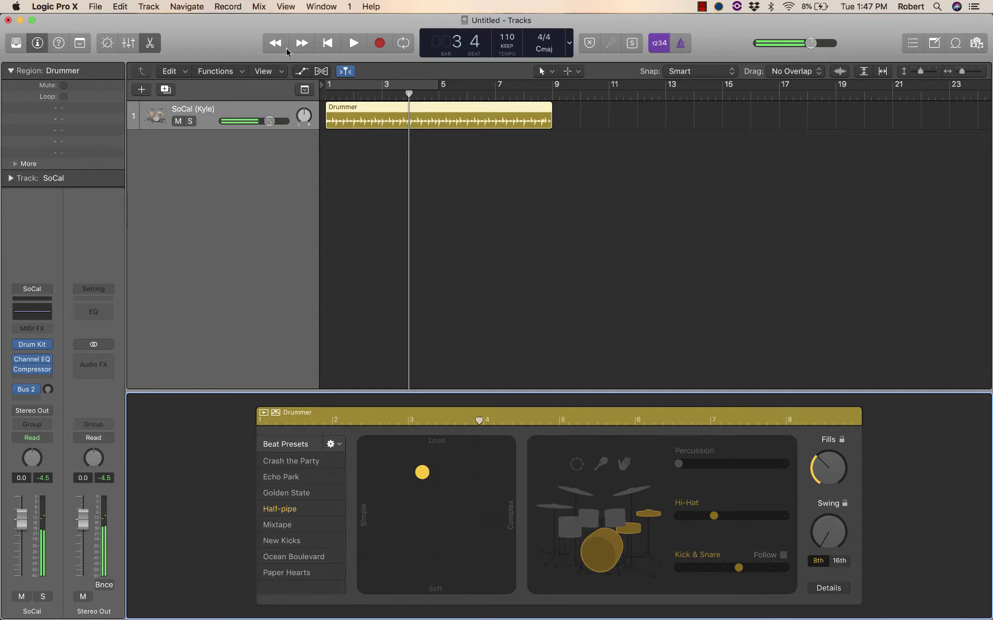
Open the Audio page of Project Settings from the File menu.
left_click(75, 7)
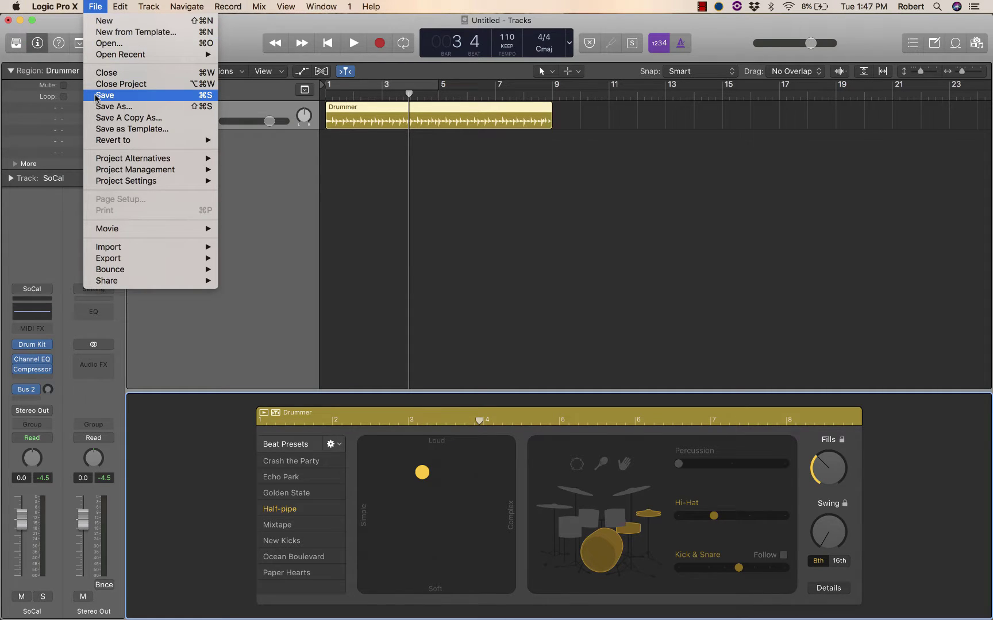
mouse_move(126, 181)
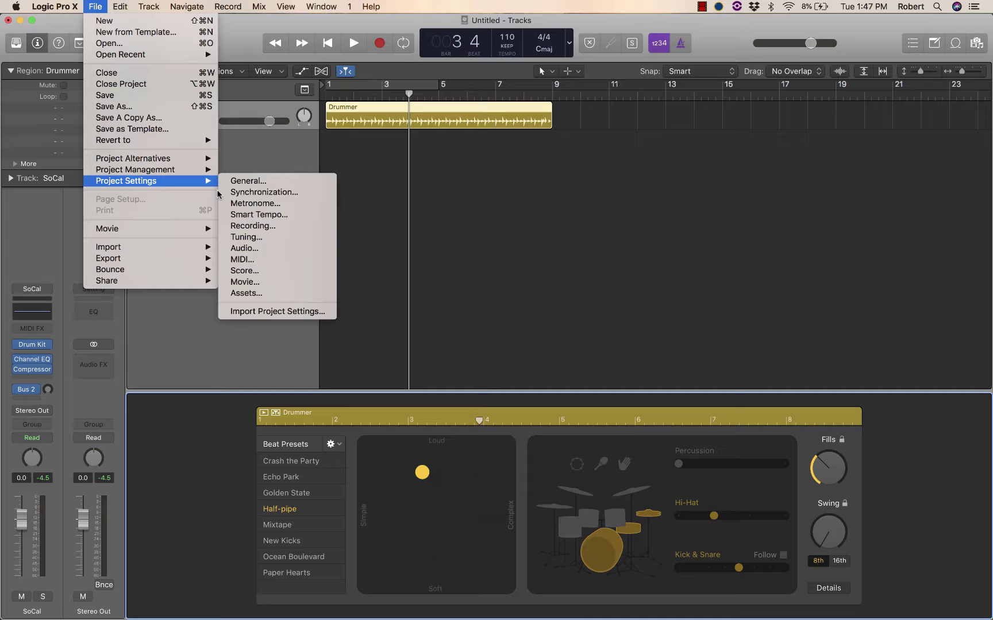
left_click(307, 247)
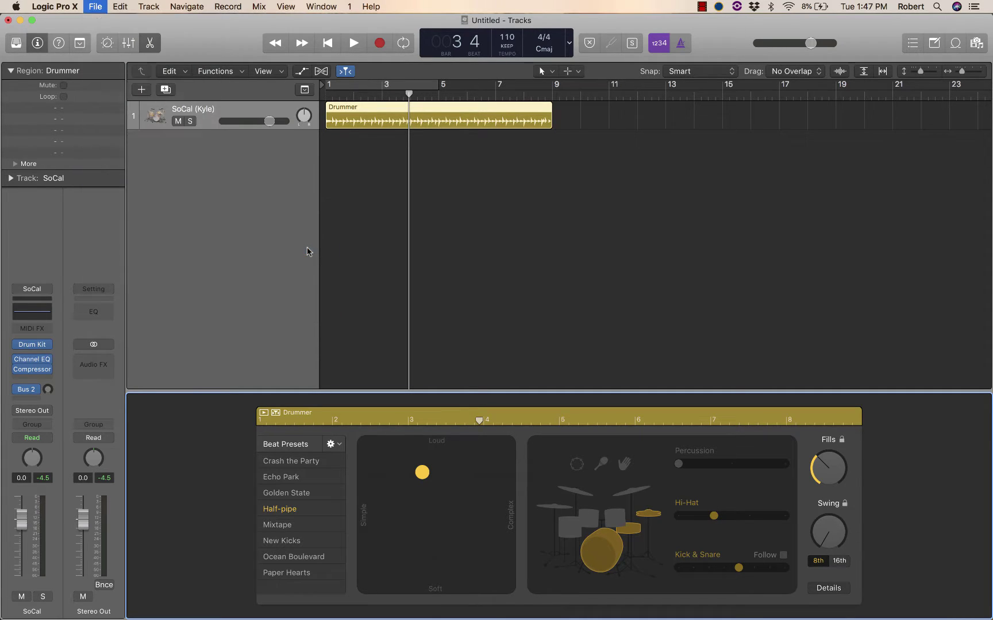
Move the Project Settings window up and left and show the Sample Rate list, still 44.1 kHz.
left_click_drag(591, 151, 427, 109)
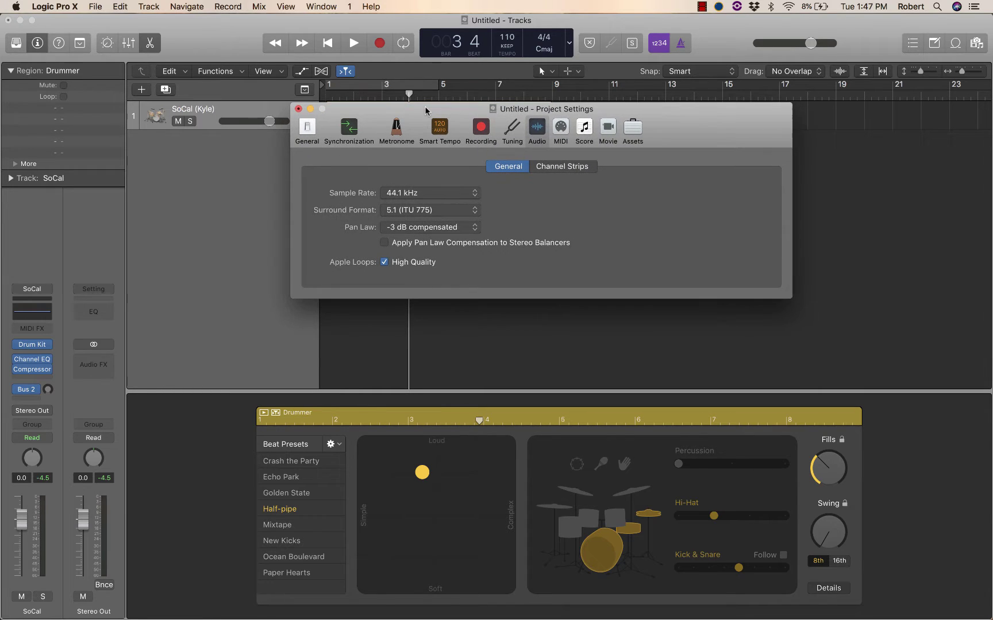
left_click(425, 194)
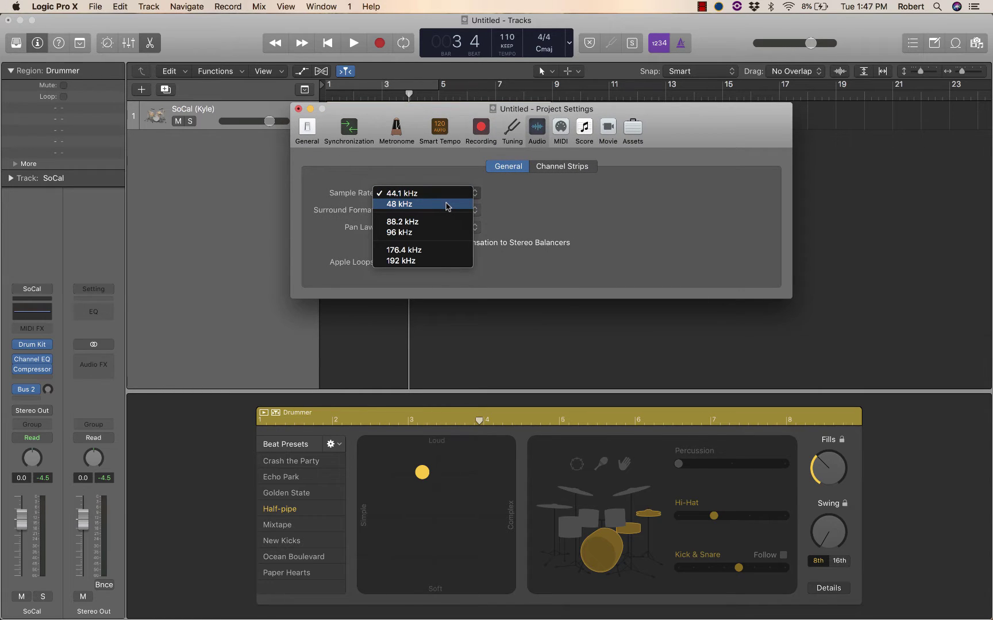